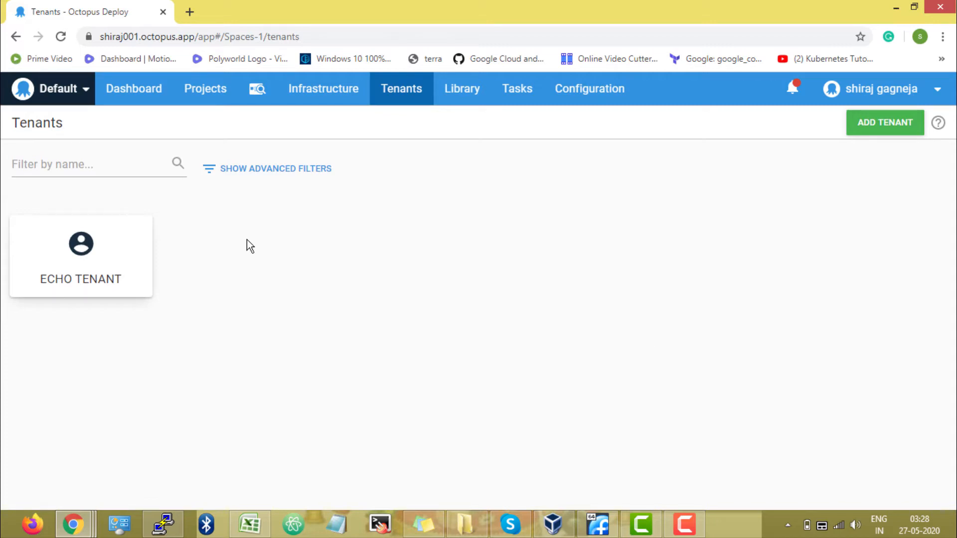
Look up the project connected to ECHO TENANT and open ECHO PROJECT's deployments overview
left_click(133, 280)
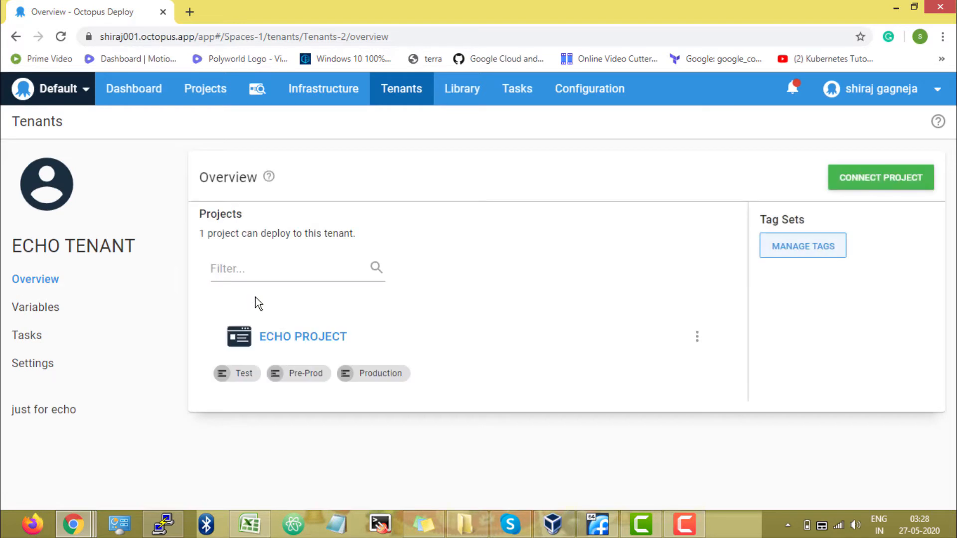
left_click(336, 340)
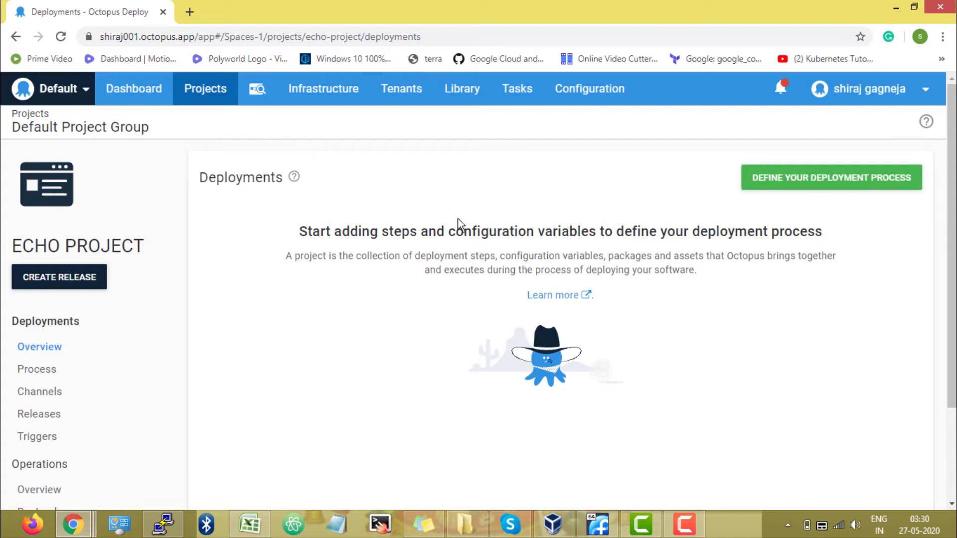
Examine the phases of the existing lifecycle in the library and the environments defined in the infrastructure
left_click(456, 90)
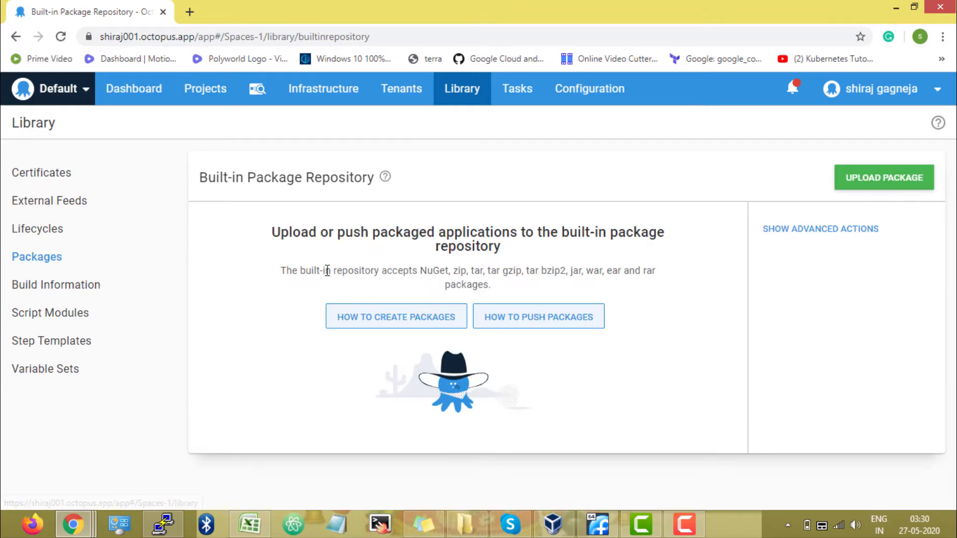
left_click(125, 239)
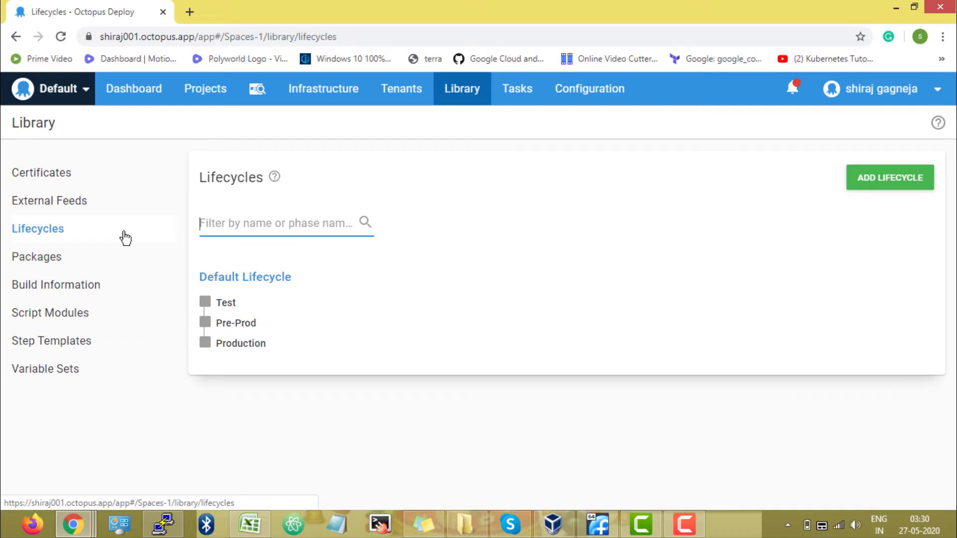
left_click(319, 93)
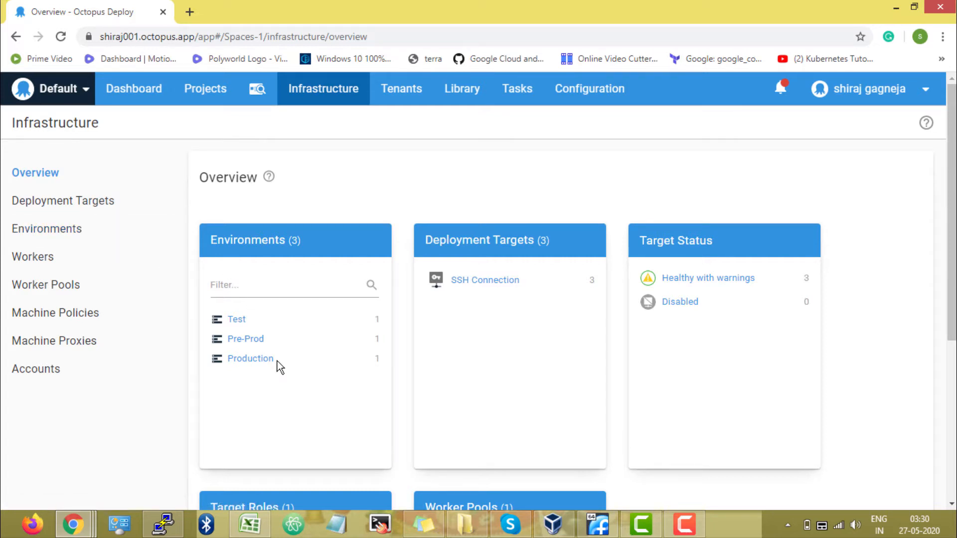
Start a new lifecycle in the library and name it My Prod Lifecycle
left_click(486, 90)
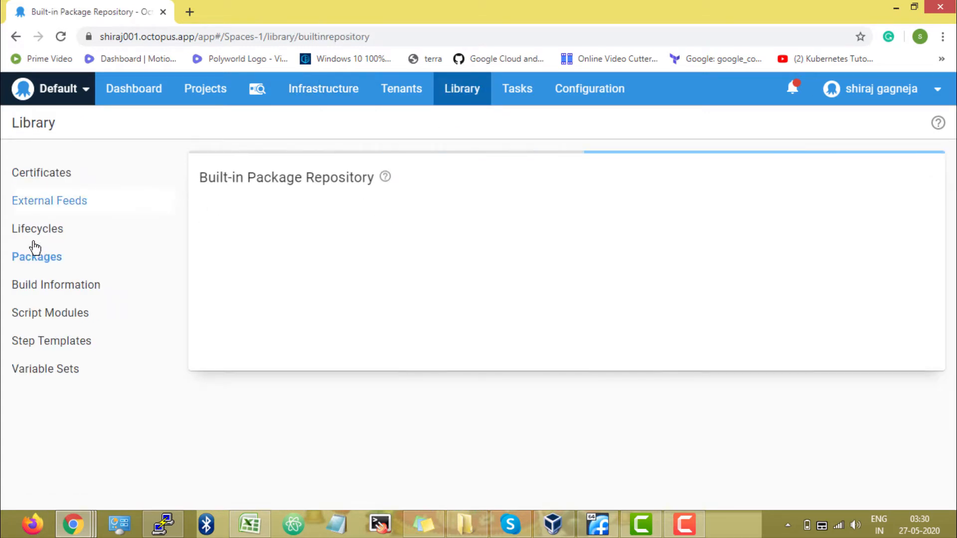
left_click(39, 234)
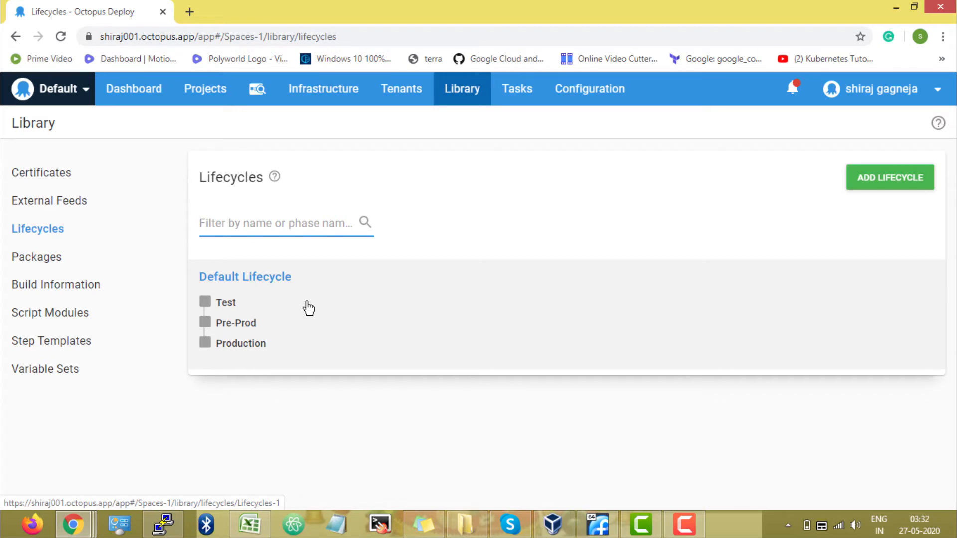
left_click(925, 184)
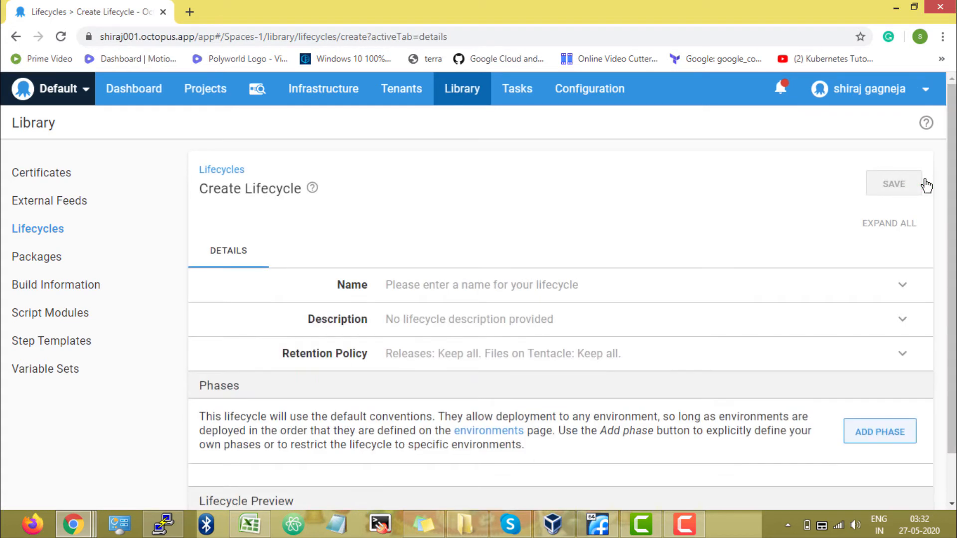
left_click(593, 298)
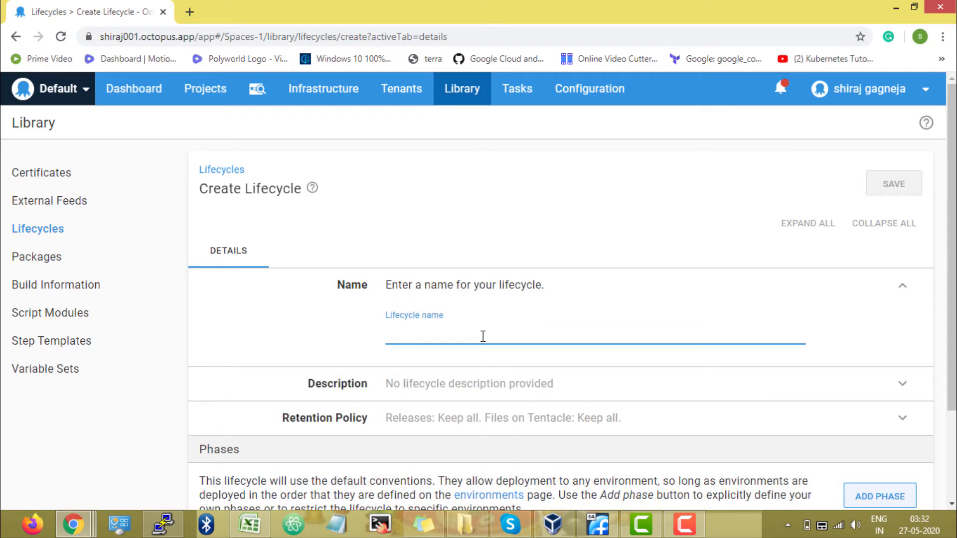
type("My ")
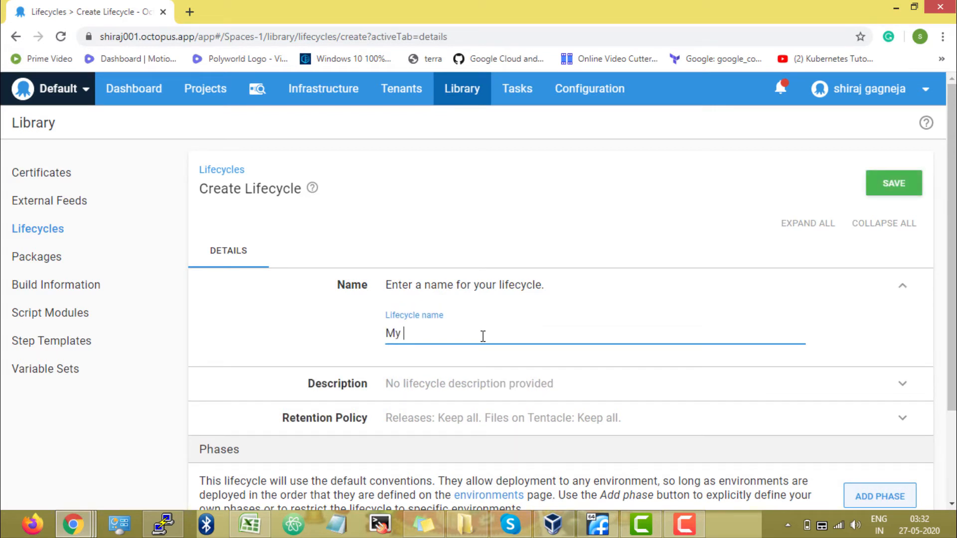
type("Prod Lifecycle")
left_click(291, 323)
Set the lifecycle description to "its a prod lifecycle for xyz project"
scroll(292, 325, "down", 2)
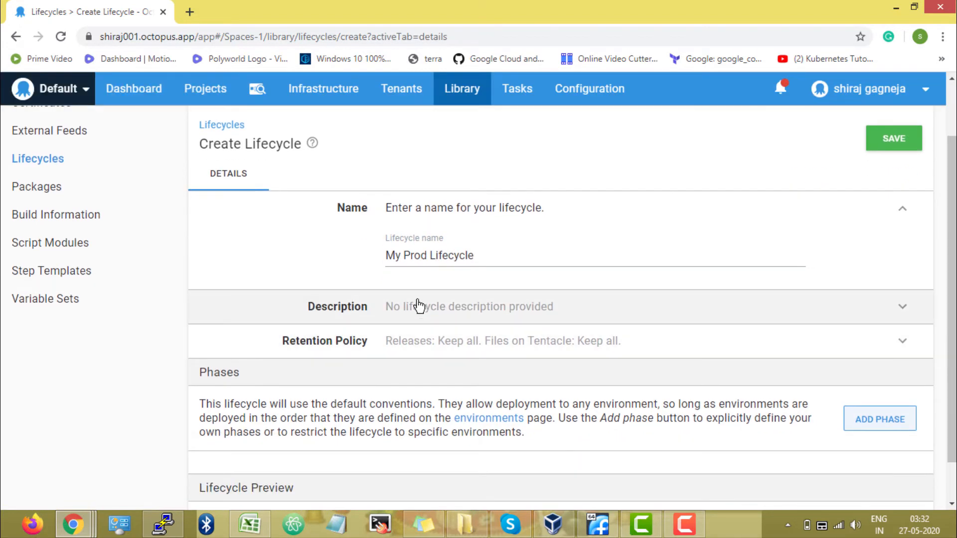
left_click(419, 307)
left_click(423, 348)
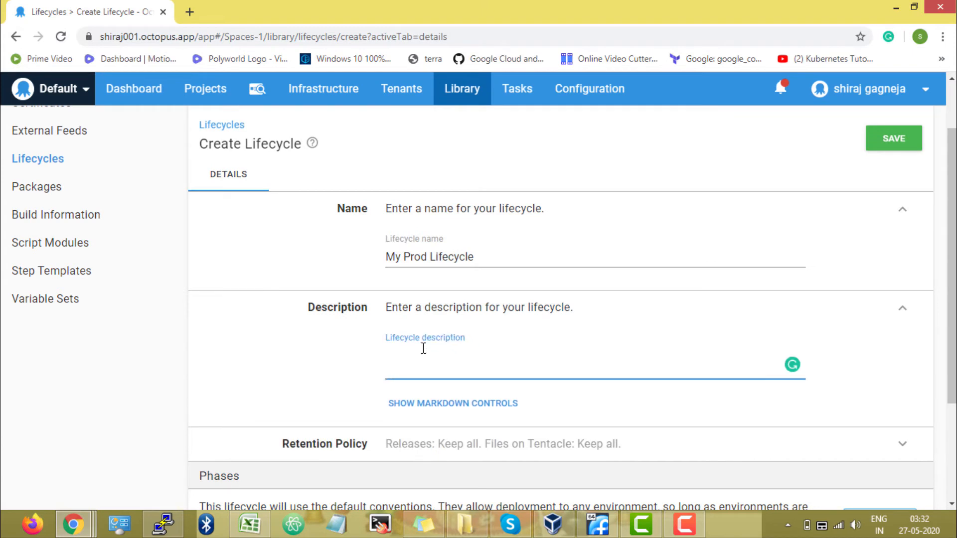
type("its a prod lifecycle for xyz")
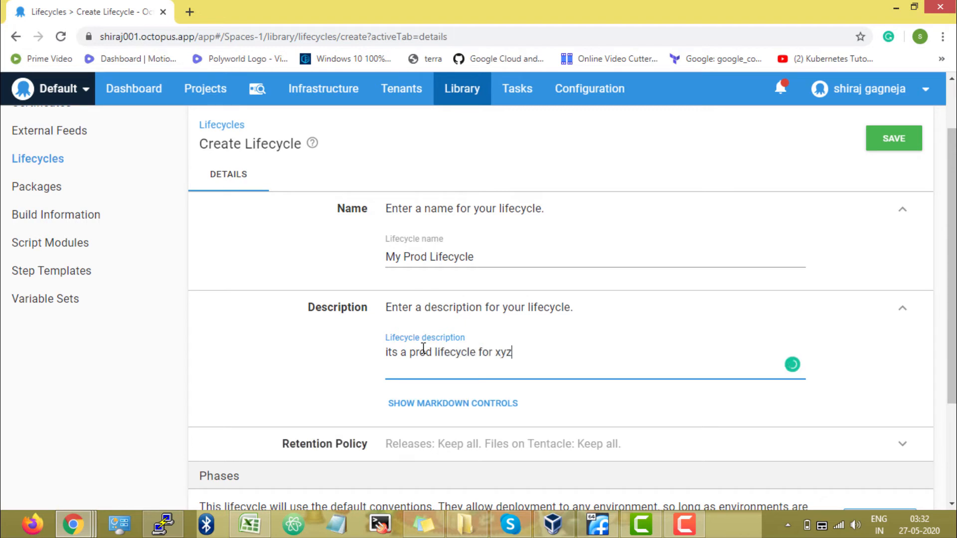
type(" project")
left_click(256, 346)
Add a first phase to the lifecycle and name it Pre-Prod Stage
scroll(257, 349, "down", 3)
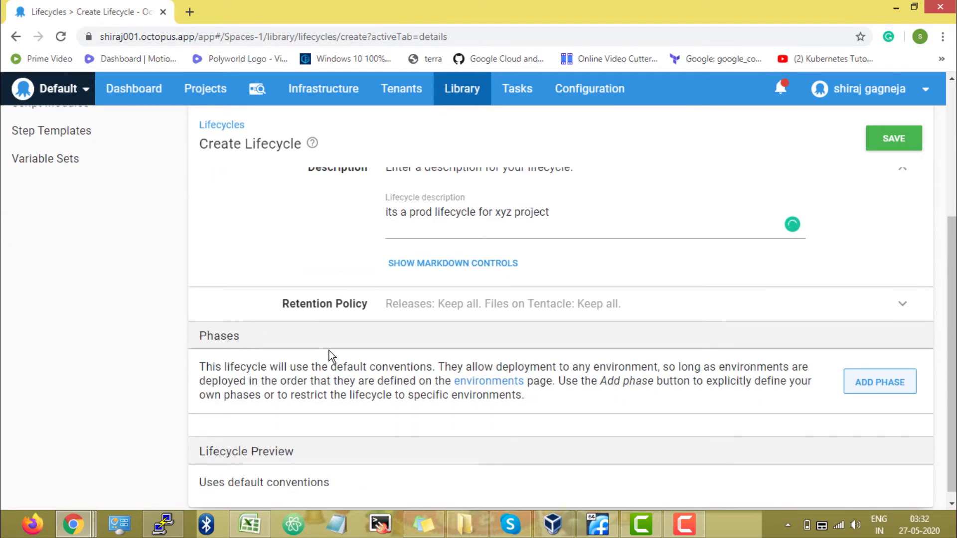
scroll(329, 351, "down", 1)
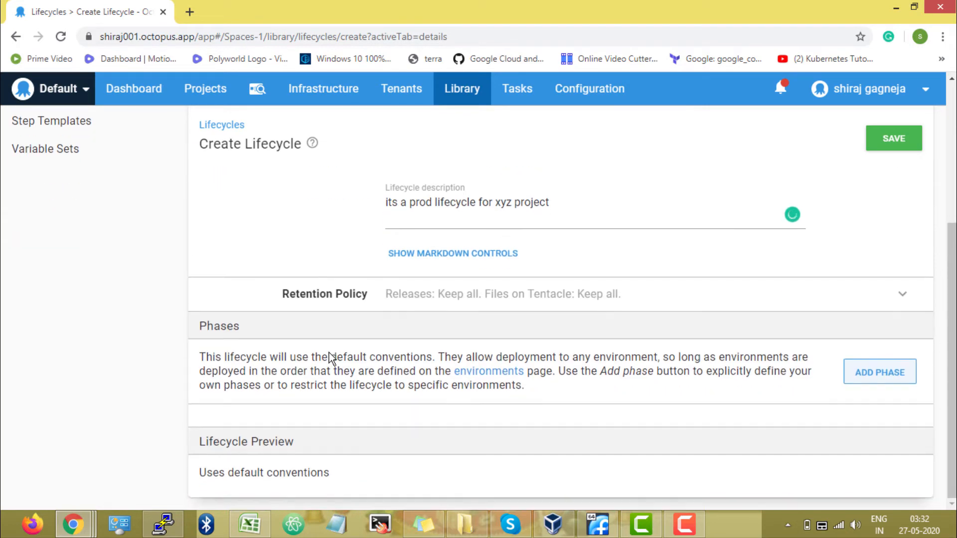
left_click(897, 377)
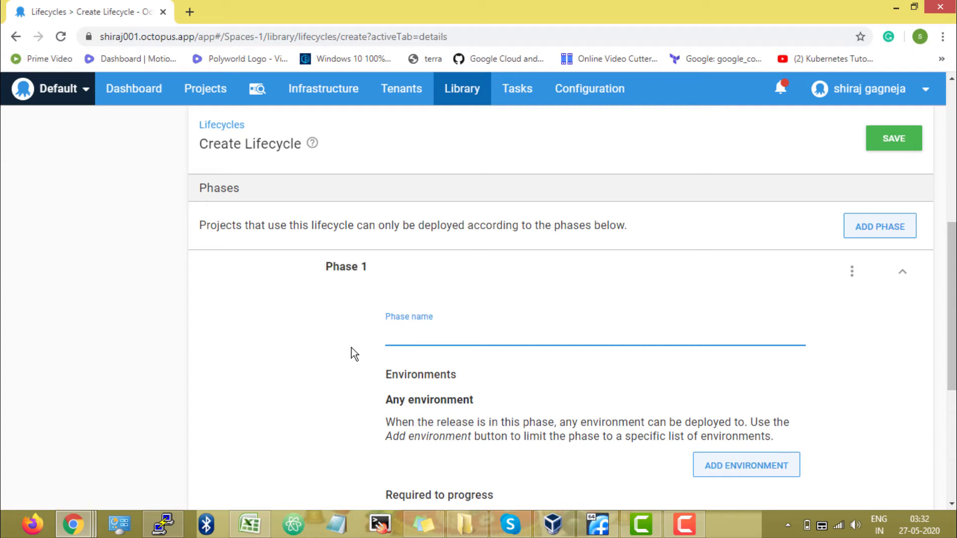
type("Pre-Prod Stage")
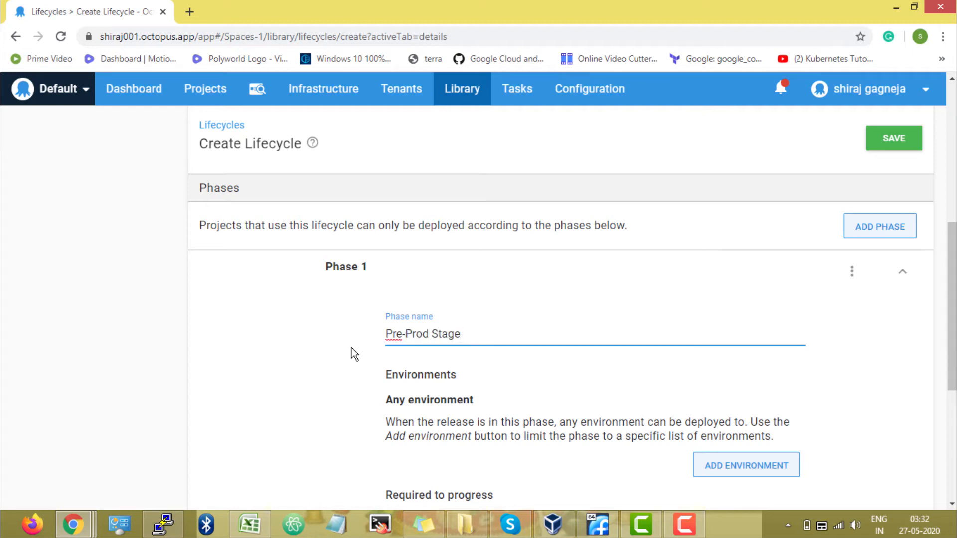
left_click(228, 382)
Add the Pre-Prod environment to the Pre-Prod Stage phase, keeping the default manual deployment option
scroll(299, 381, "down", 3)
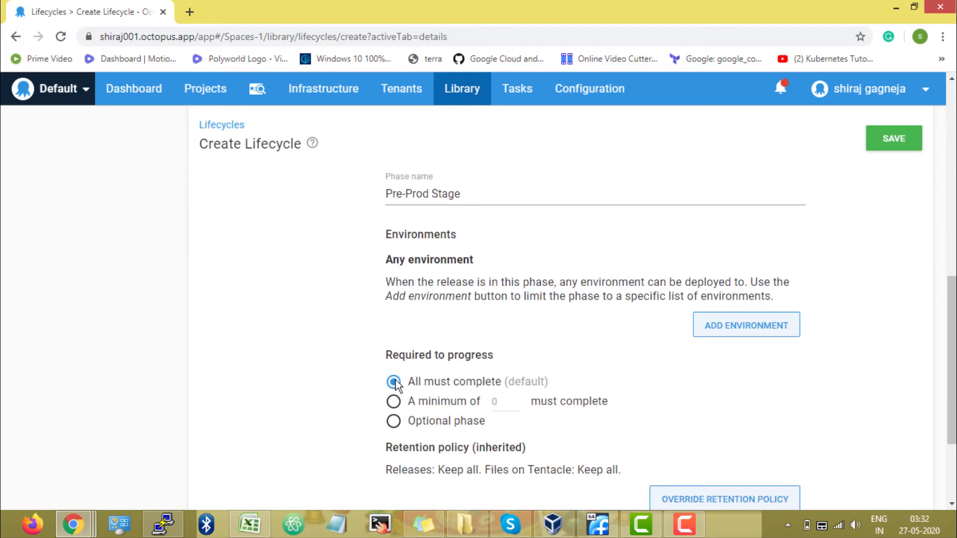
left_click(728, 330)
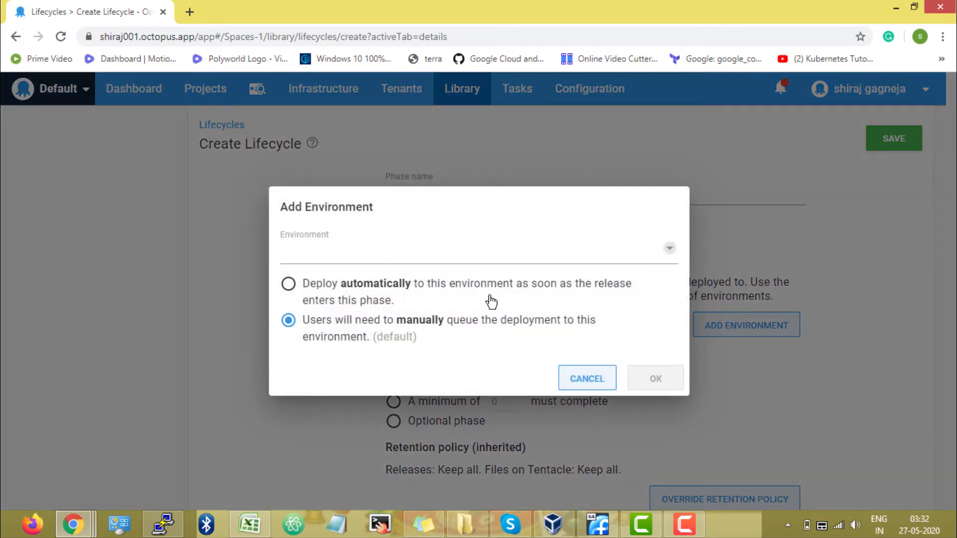
left_click(446, 267)
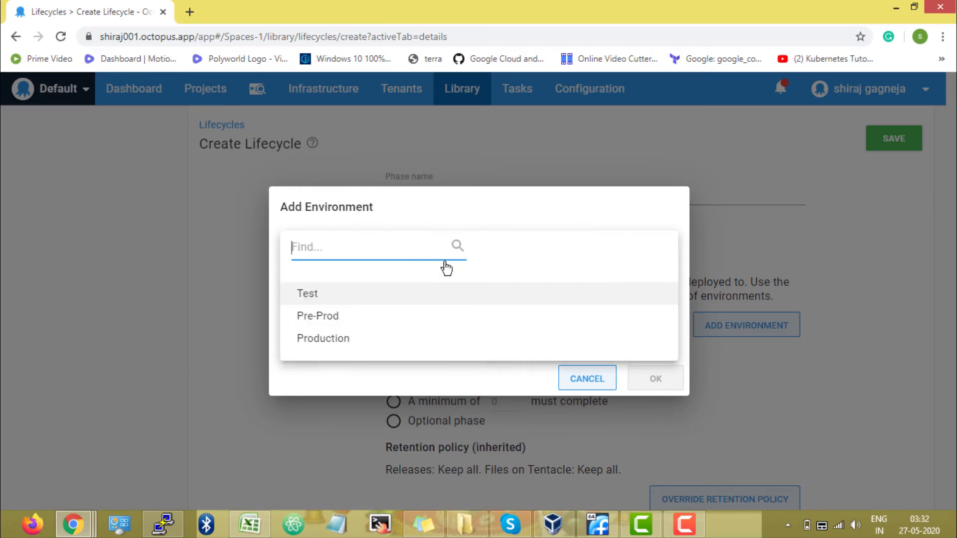
left_click(364, 317)
left_click(666, 380)
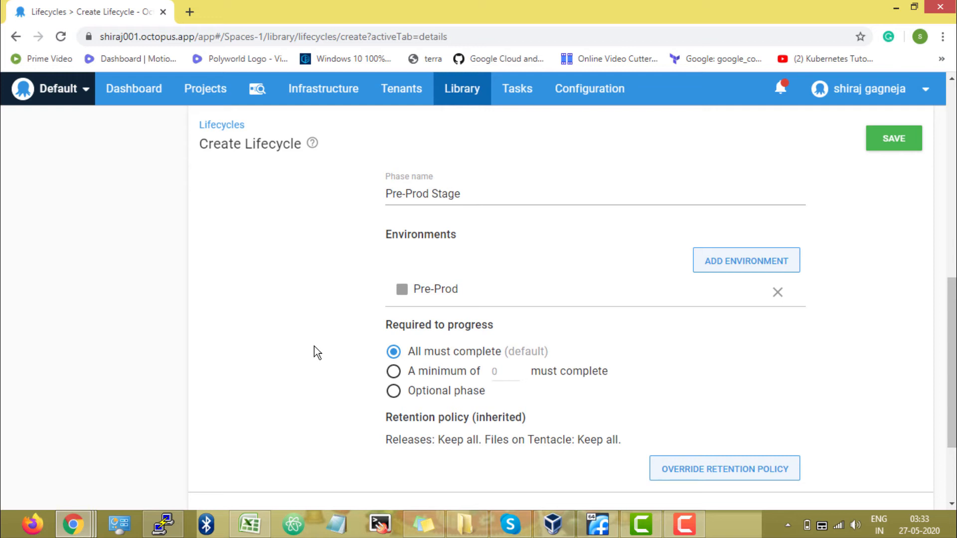
Add a second phase to the lifecycle and name it Prod Stage
scroll(314, 346, "down", 3)
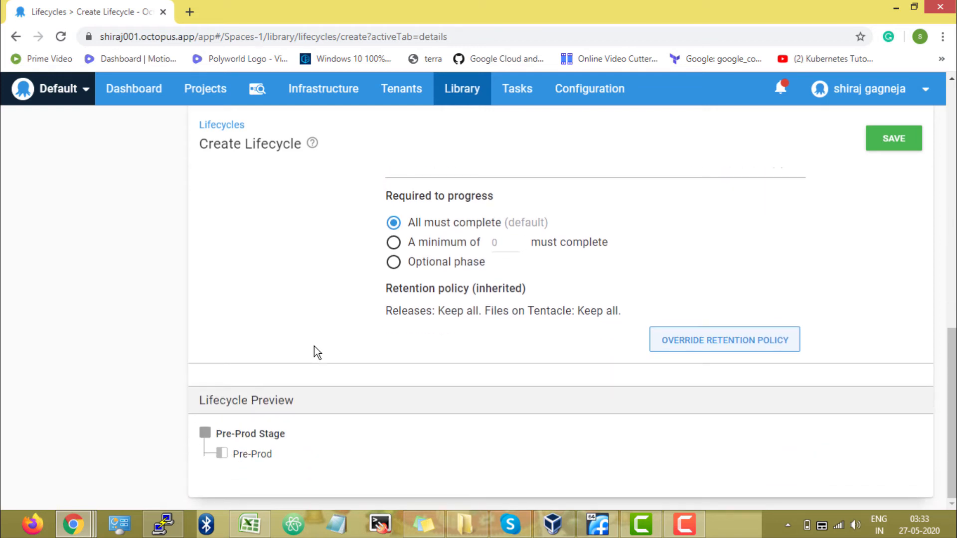
scroll(447, 344, "up", 7)
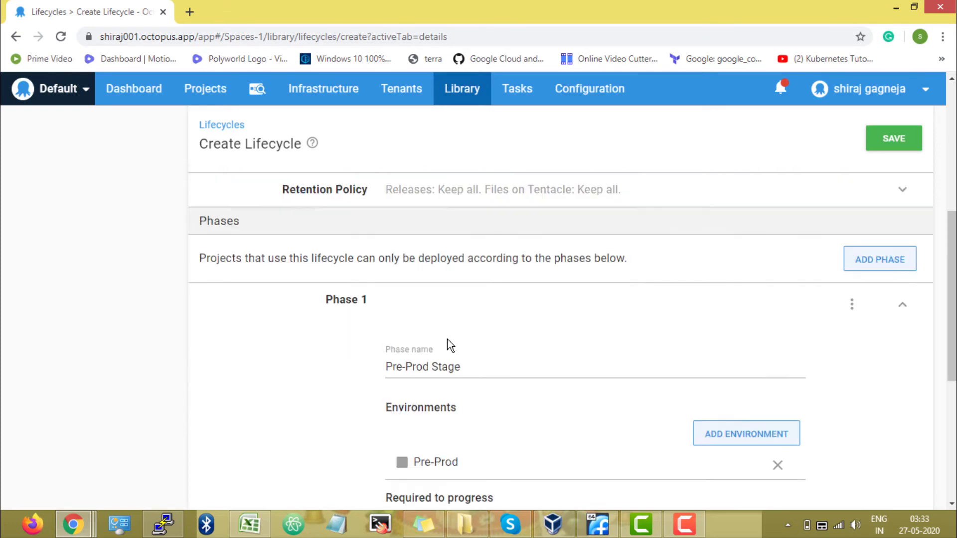
scroll(447, 344, "up", 4)
left_click(892, 448)
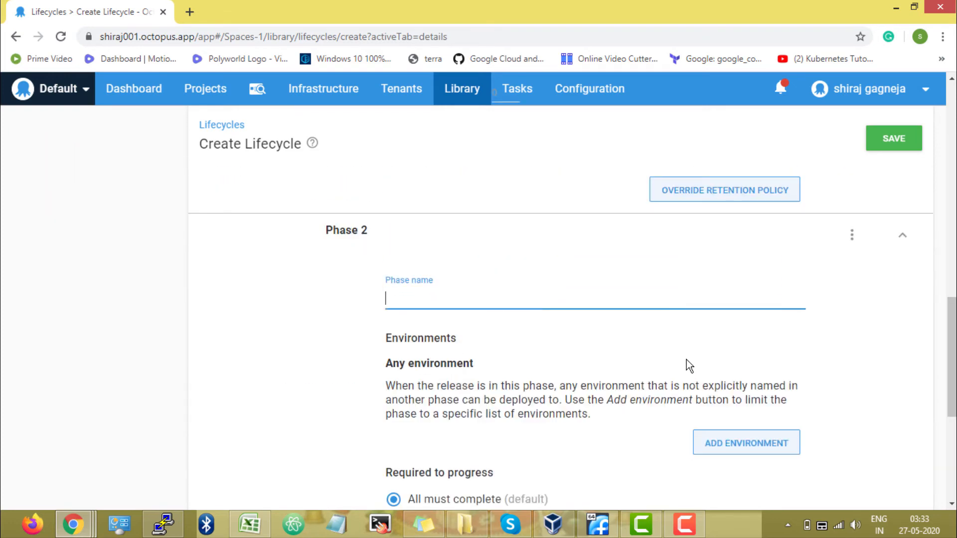
scroll(686, 360, "down", 2)
scroll(325, 327, "up", 3)
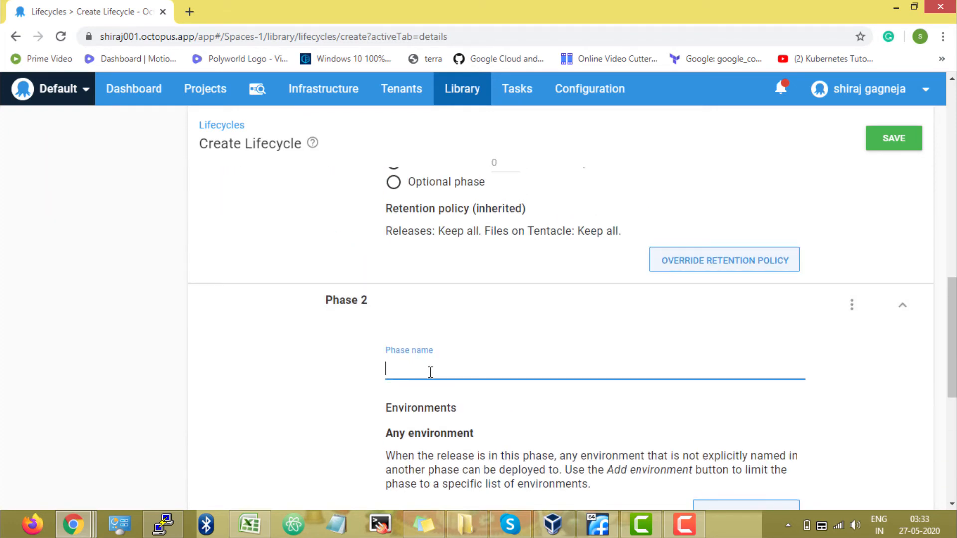
type("Prod Stage")
Add the Production environment to the Prod Stage phase, keeping the default manual deployment option
scroll(313, 411, "down", 3)
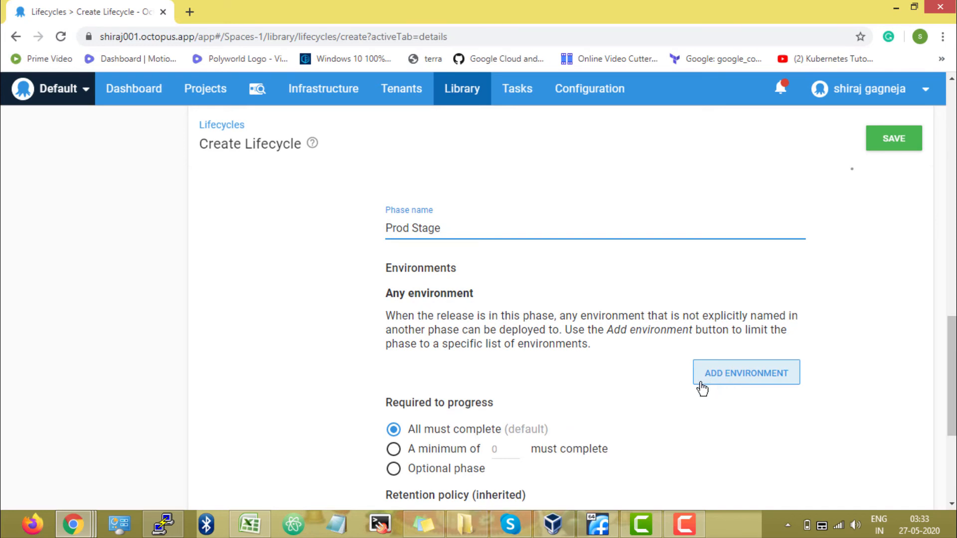
left_click(698, 380)
left_click(424, 269)
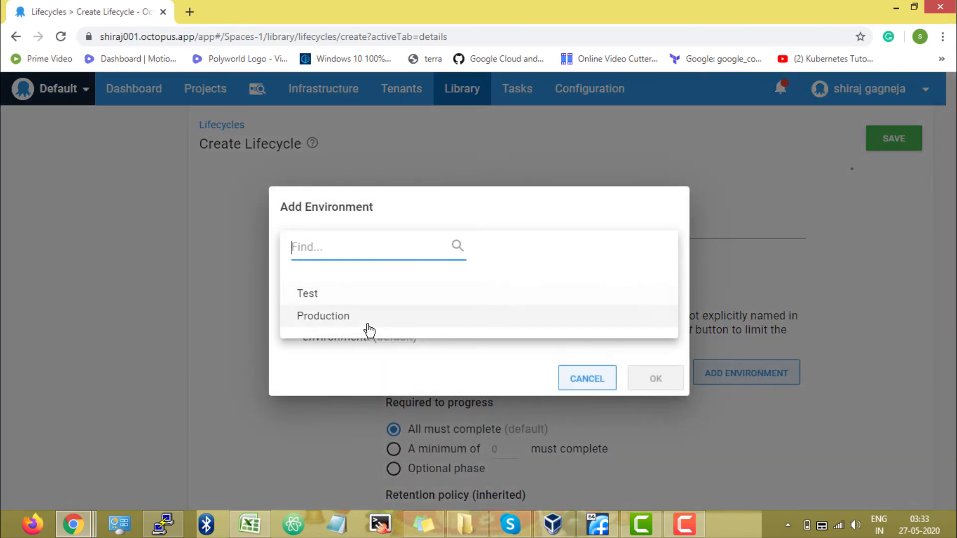
left_click(367, 319)
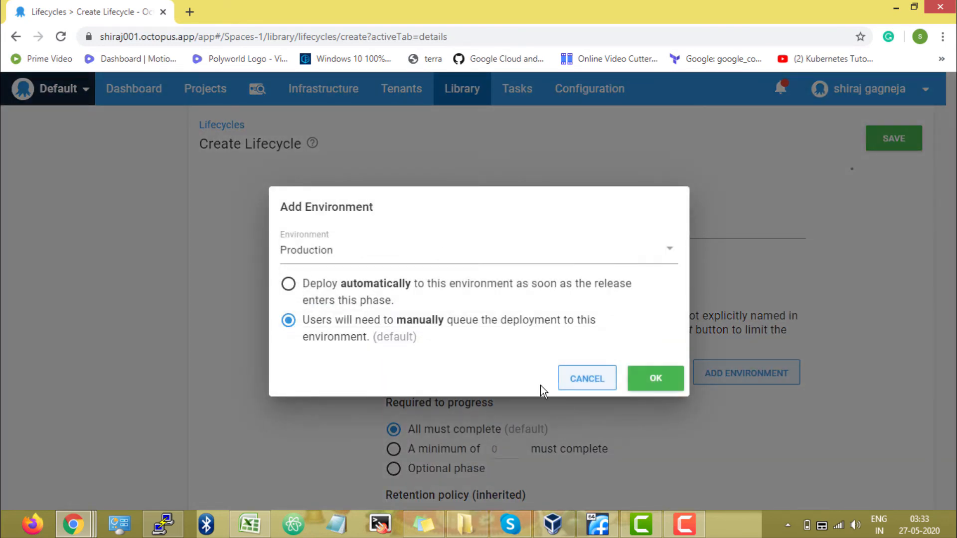
left_click(653, 379)
Check the phase order in the lifecycle preview and save the new lifecycle
scroll(297, 368, "down", 4)
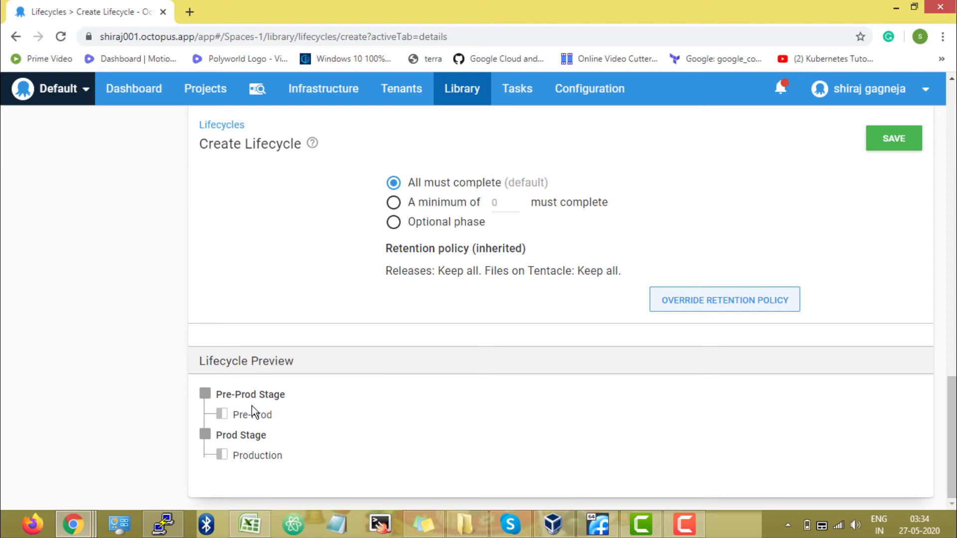
left_click_drag(253, 421, 236, 422)
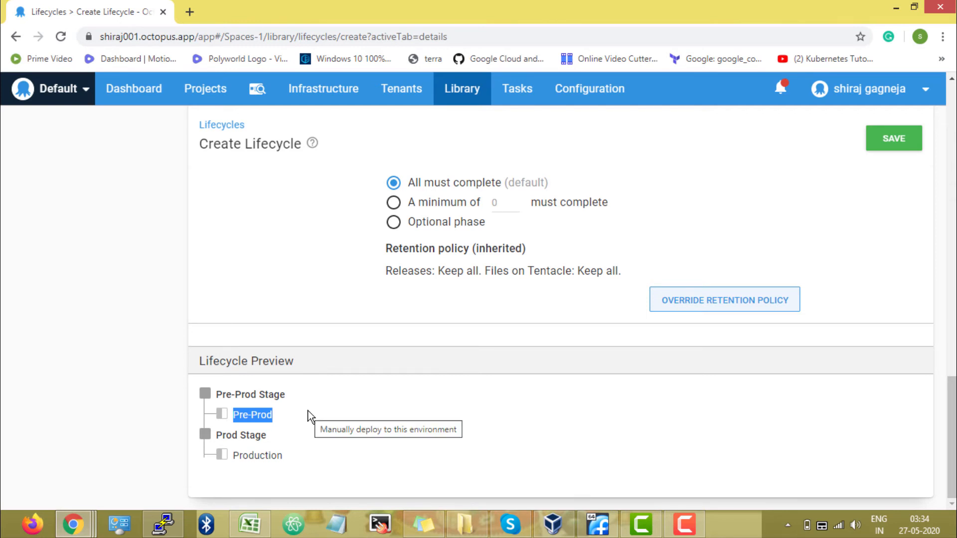
left_click(602, 426)
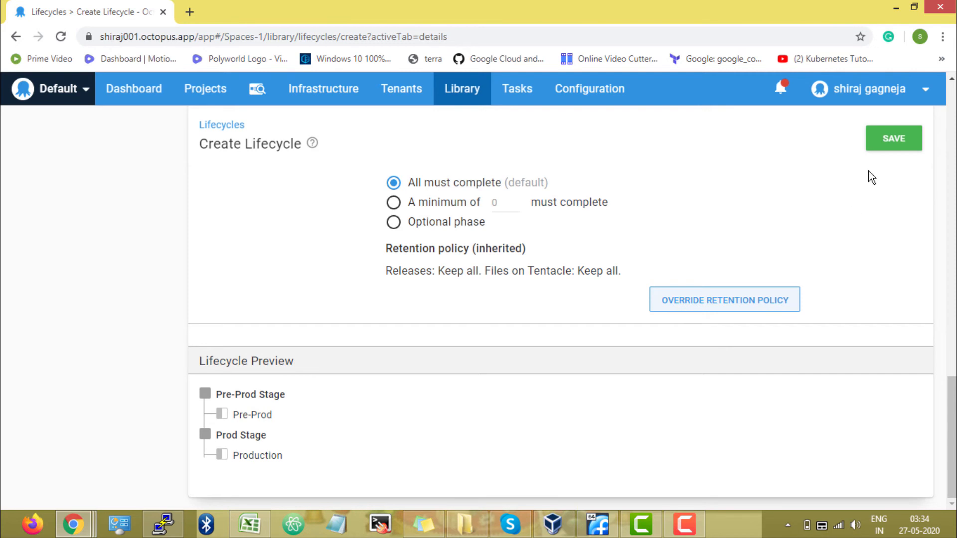
left_click(919, 149)
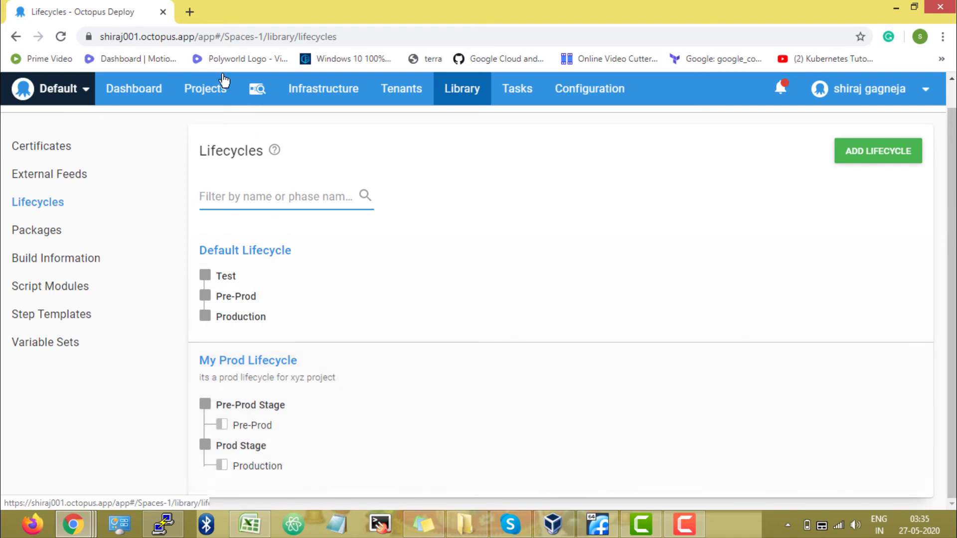
Open the list of deployment channels of ECHO PROJECT
left_click(215, 102)
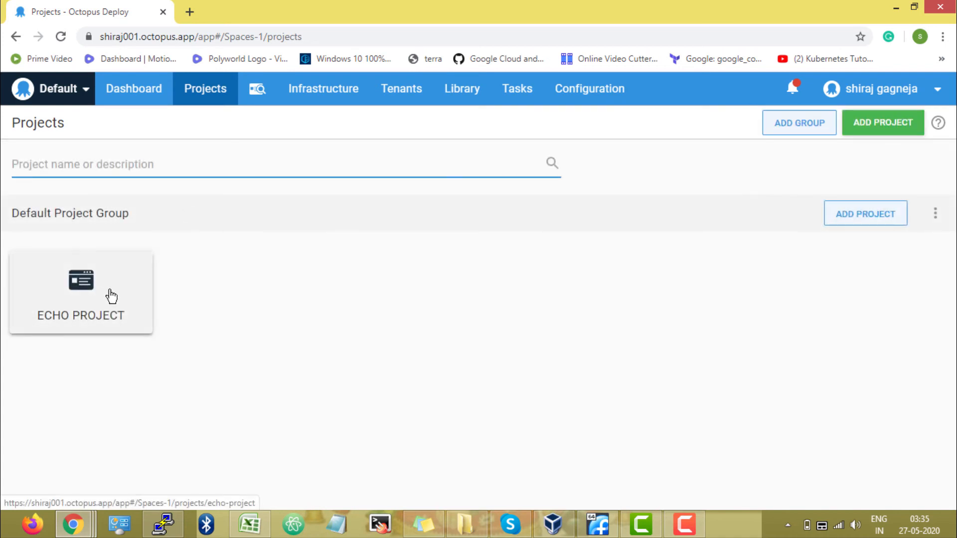
left_click(127, 298)
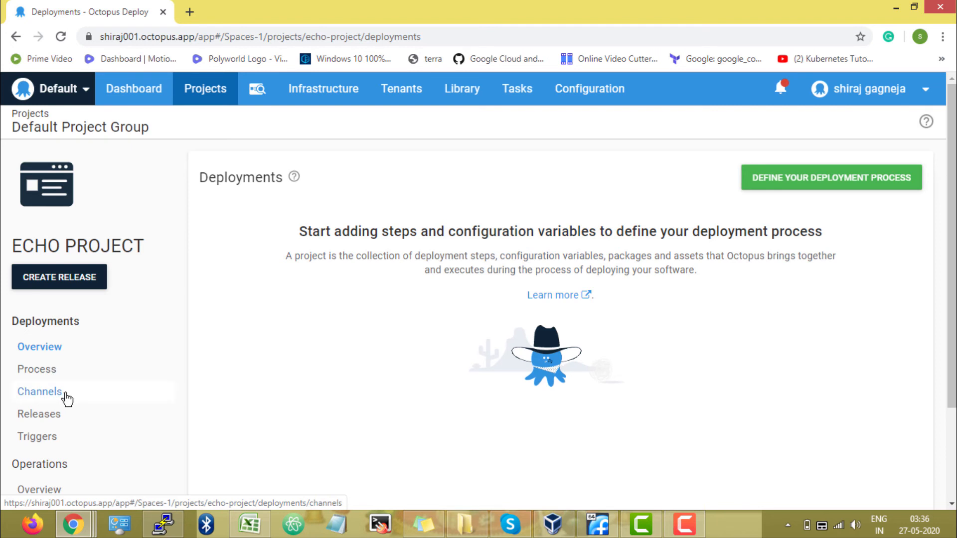
left_click(40, 391)
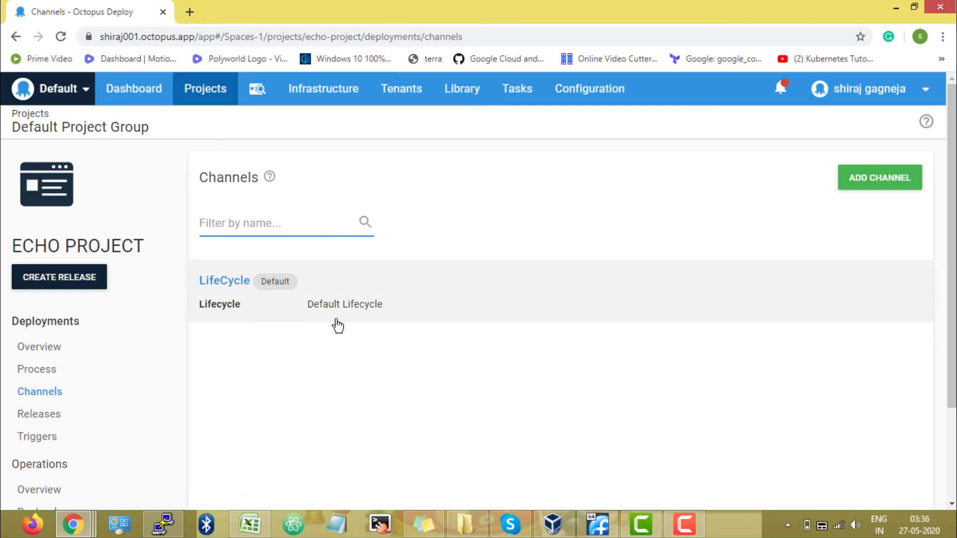
Assign My Prod Lifecycle to ECHO PROJECT's default LifeCycle channel and save the channel
left_click(332, 294)
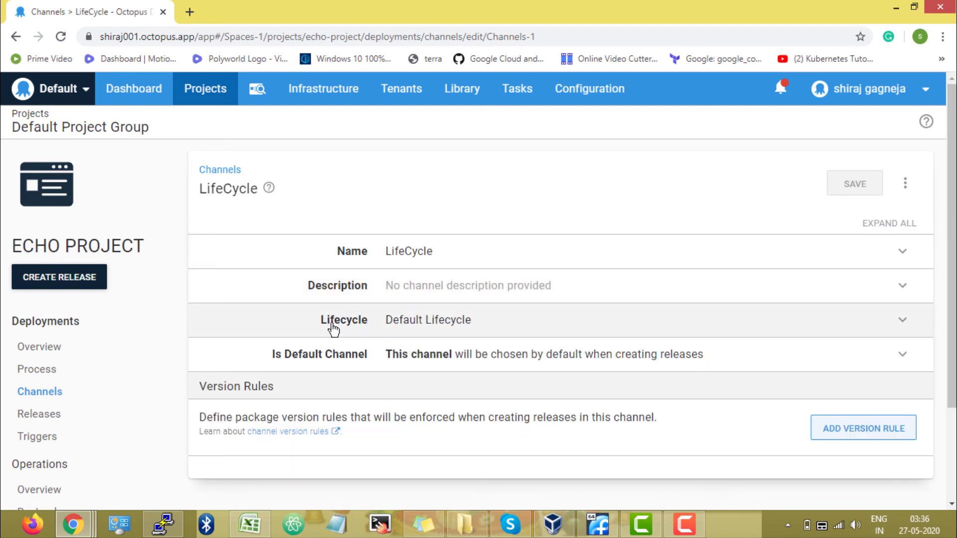
left_click(384, 320)
left_click(443, 365)
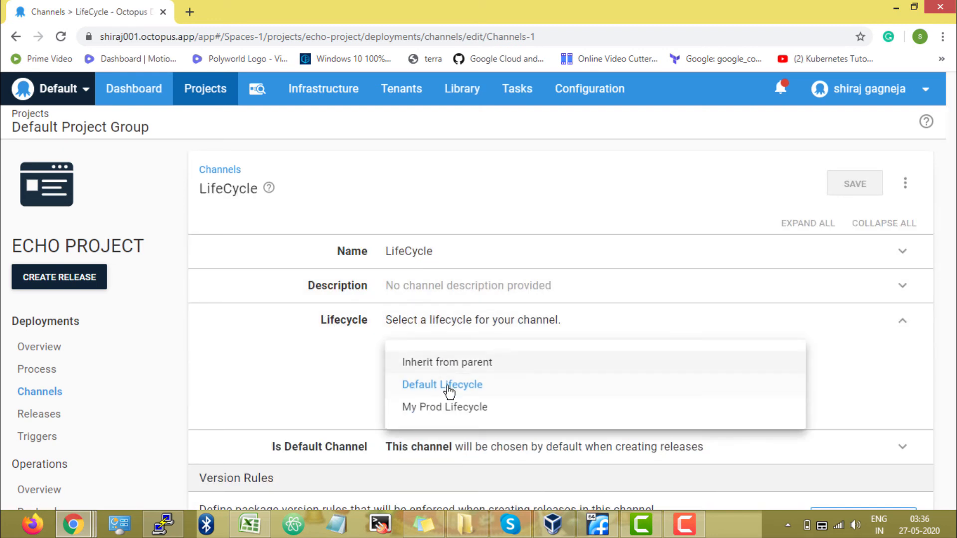
left_click(448, 415)
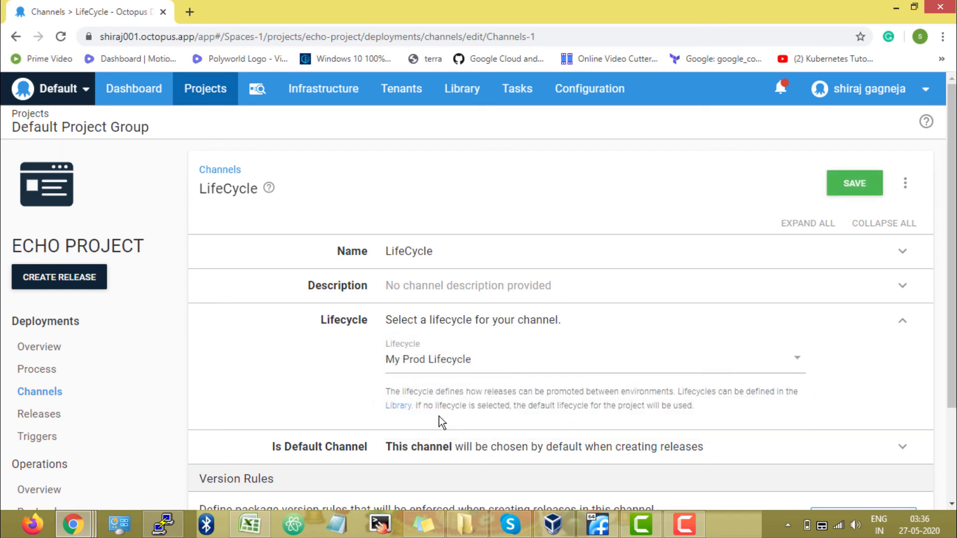
left_click(855, 183)
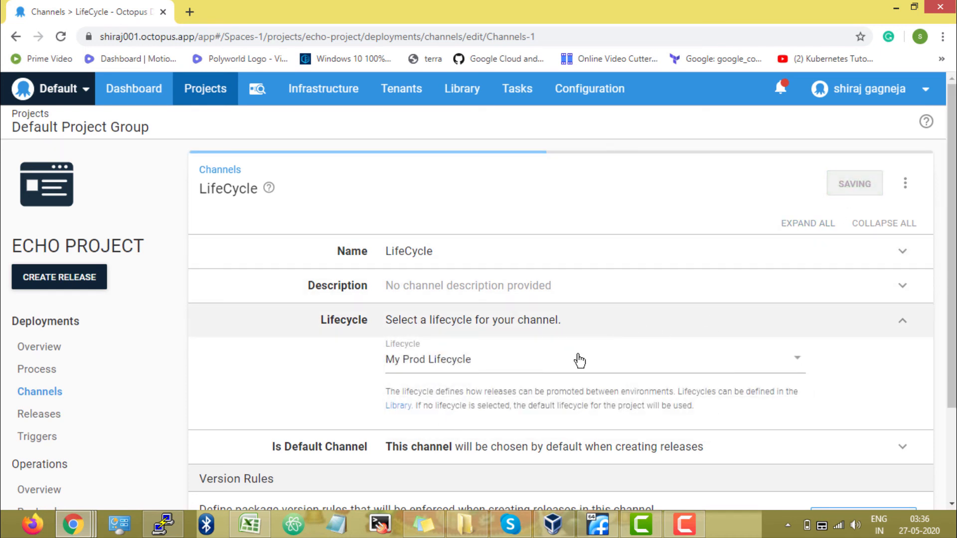
Return to ECHO PROJECT's channel list and check which lifecycle is assigned to its channel
left_click(101, 393)
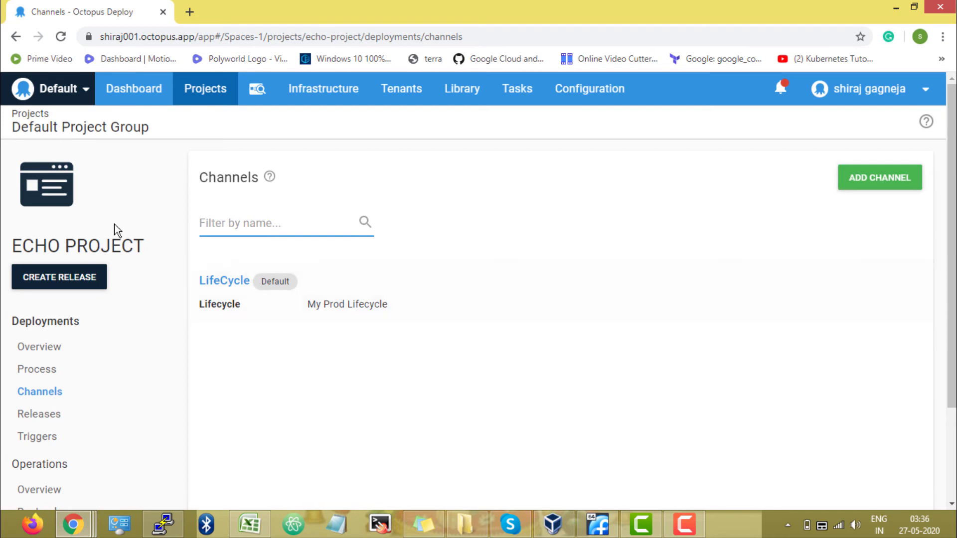
left_click_drag(11, 246, 147, 252)
left_click(150, 256)
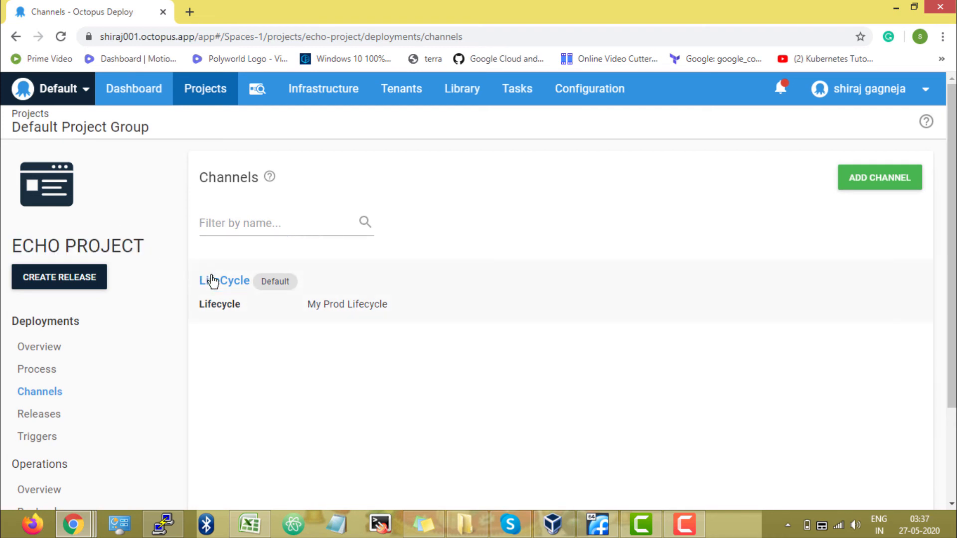
Open My Prod Lifecycle from the library's lifecycles and review its phases and lifecycle preview
left_click(471, 94)
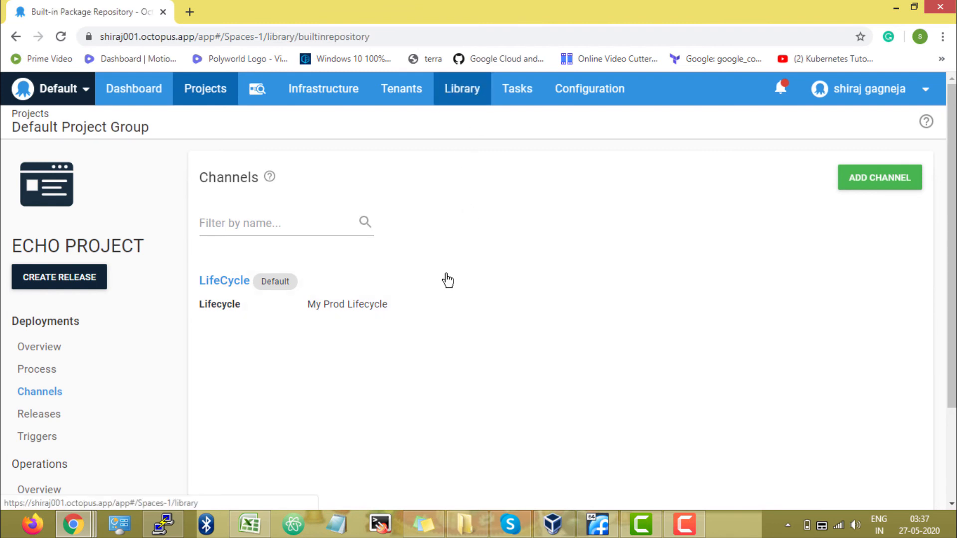
left_click(85, 230)
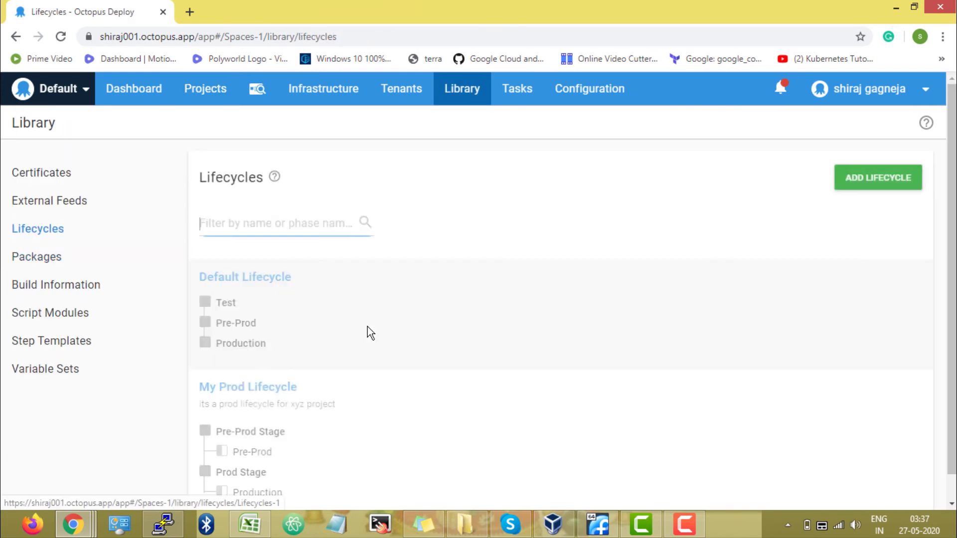
scroll(367, 332, "down", 1)
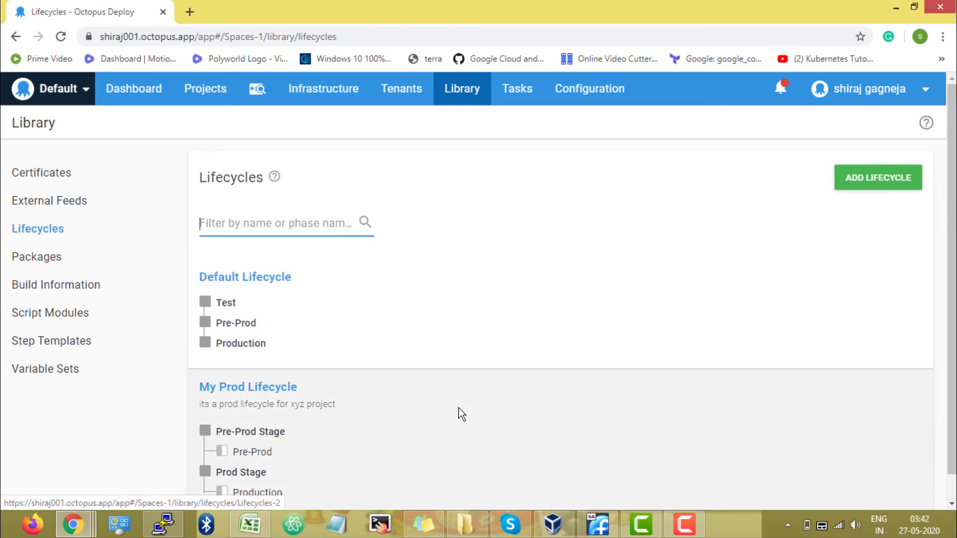
scroll(453, 404, "down", 1)
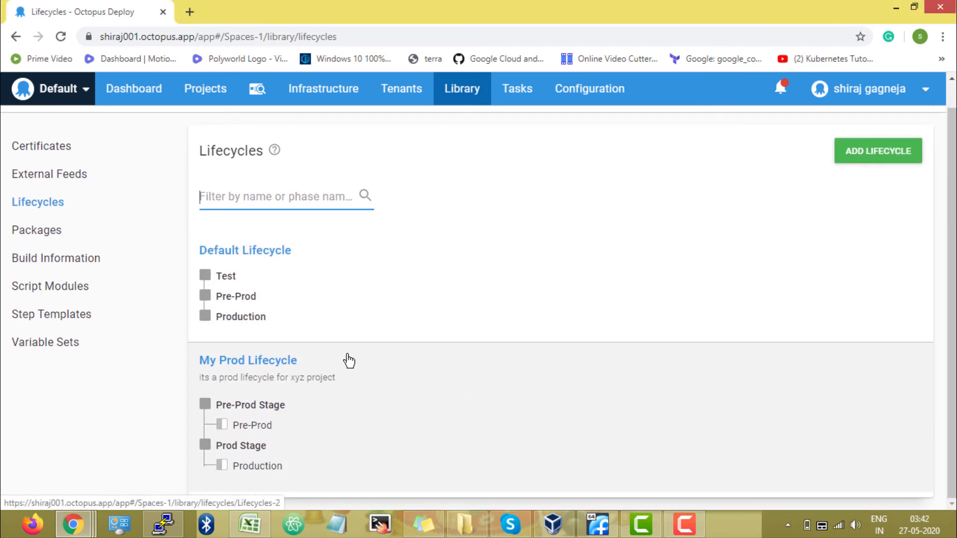
left_click(306, 370)
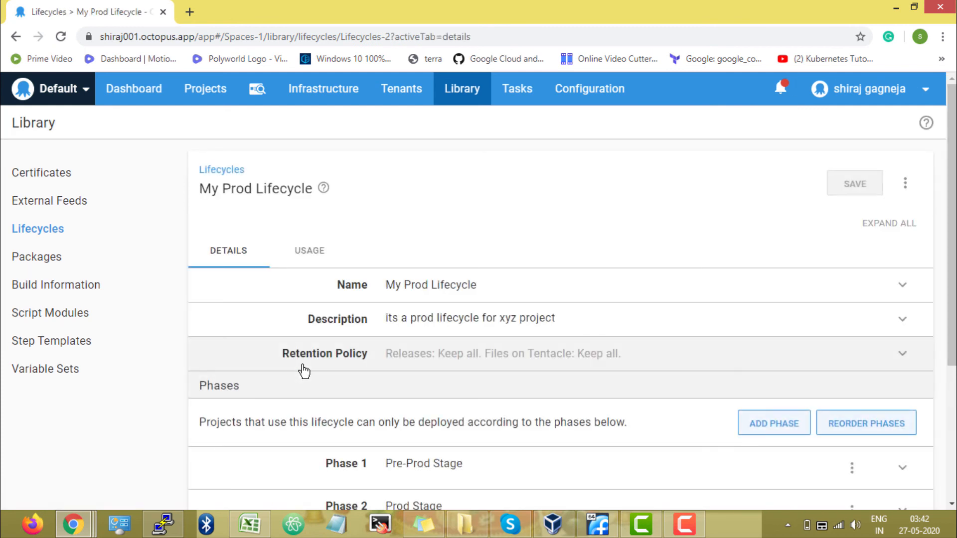
scroll(303, 370, "down", 5)
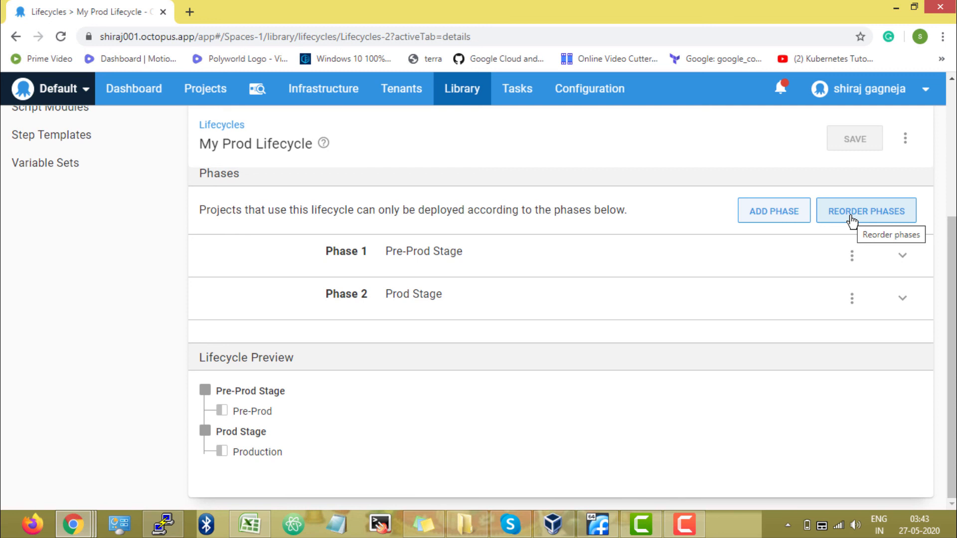
Open ECHO PROJECT from the Default Project Group
left_click(218, 94)
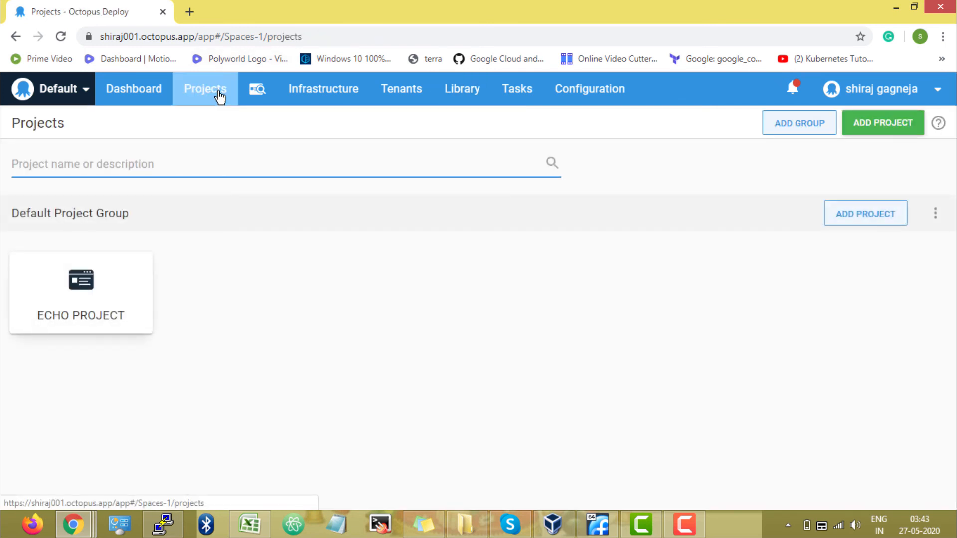
left_click(107, 289)
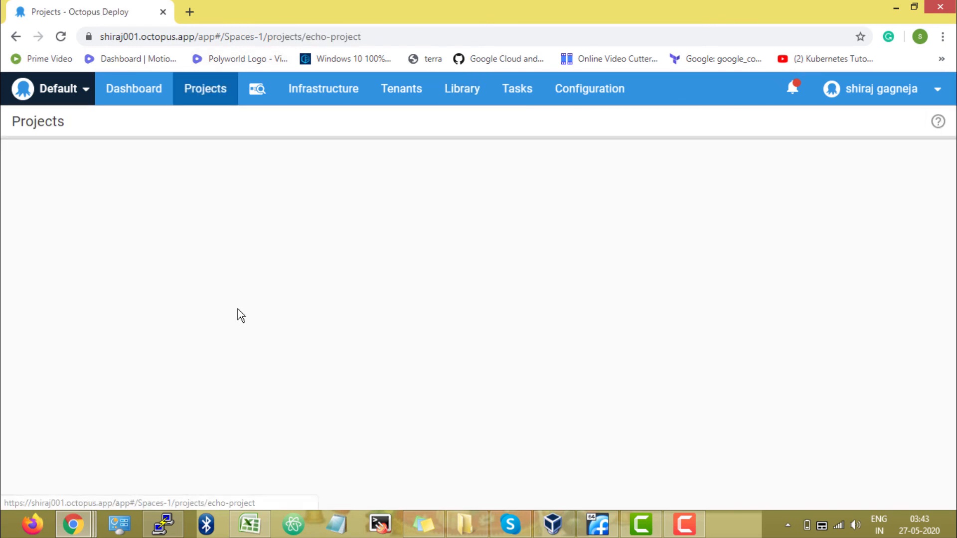